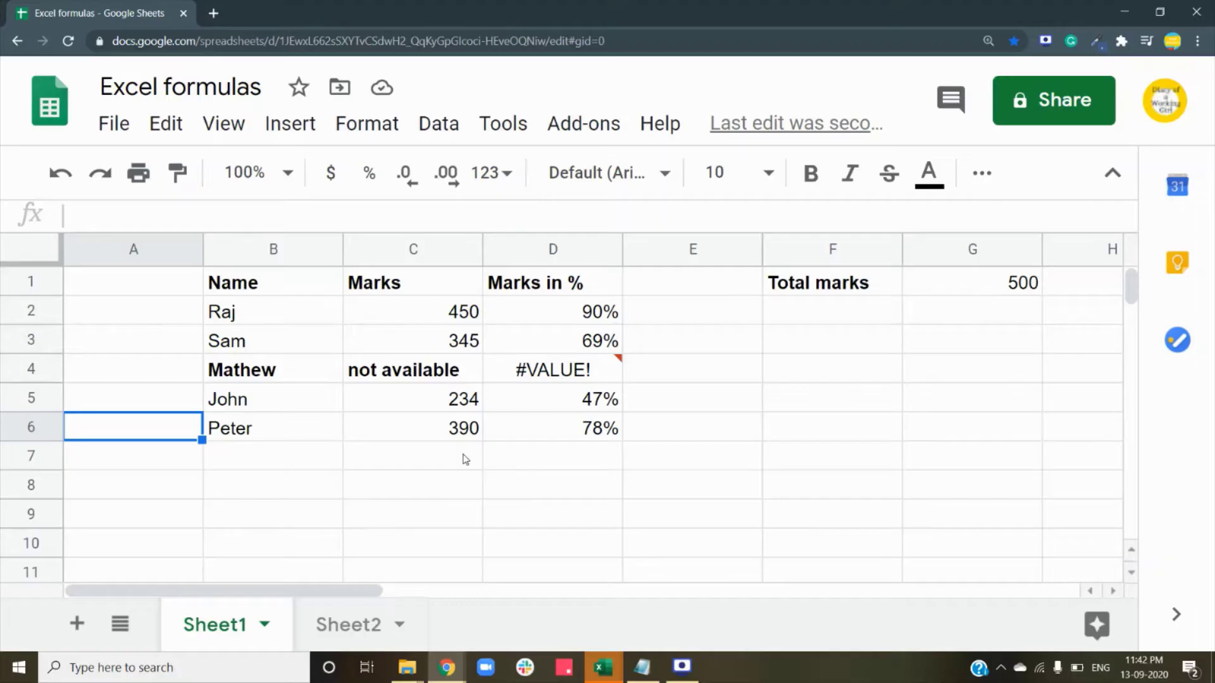
After viewing Mathew's #VALUE! cell, start rewriting Raj's D2 formula as =iferror(C2/$G$1,"").
left_click(566, 371)
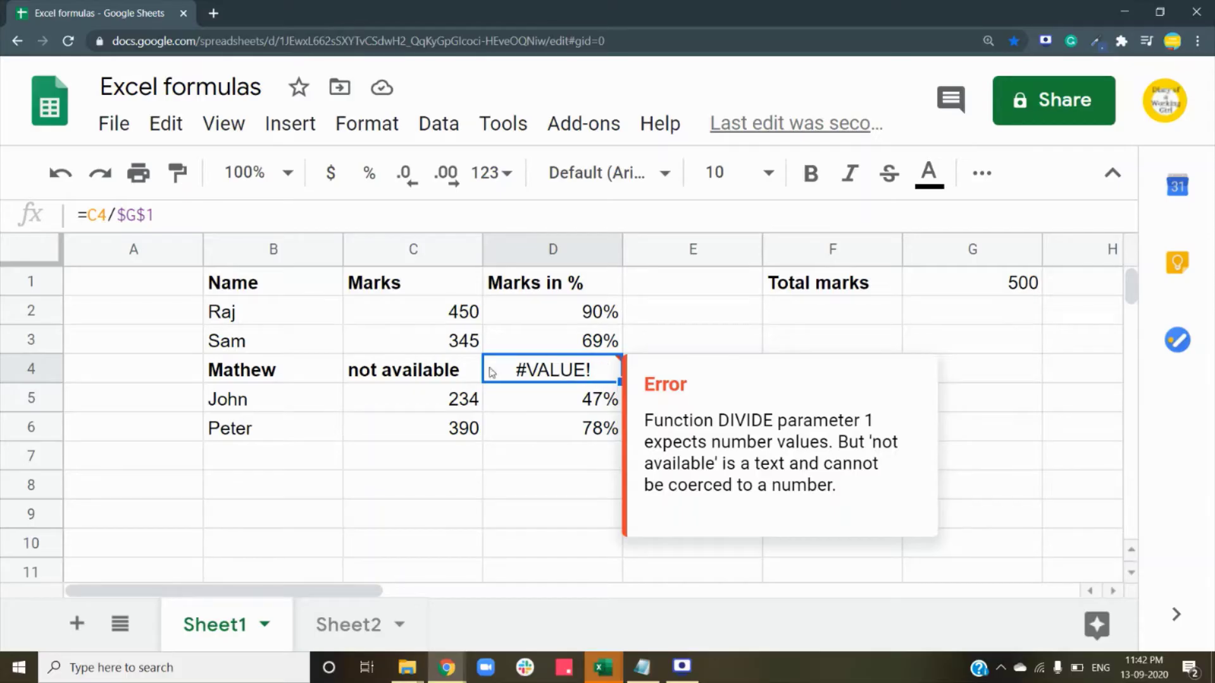
left_click(566, 312)
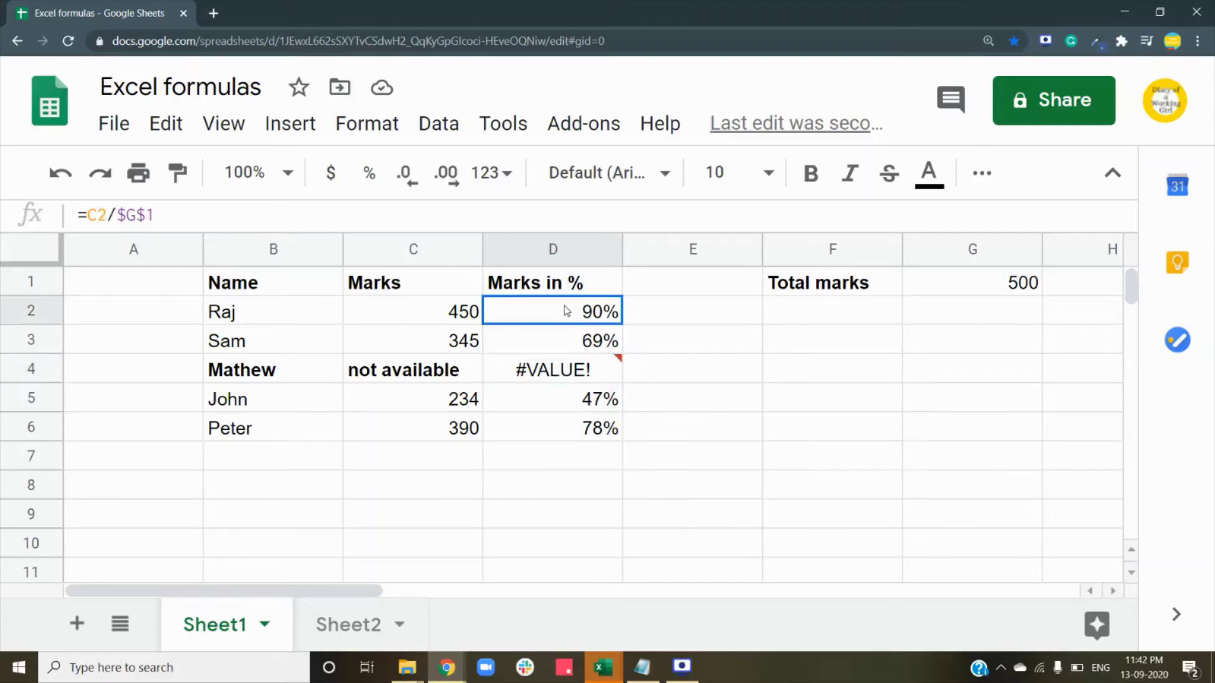
left_click(81, 215)
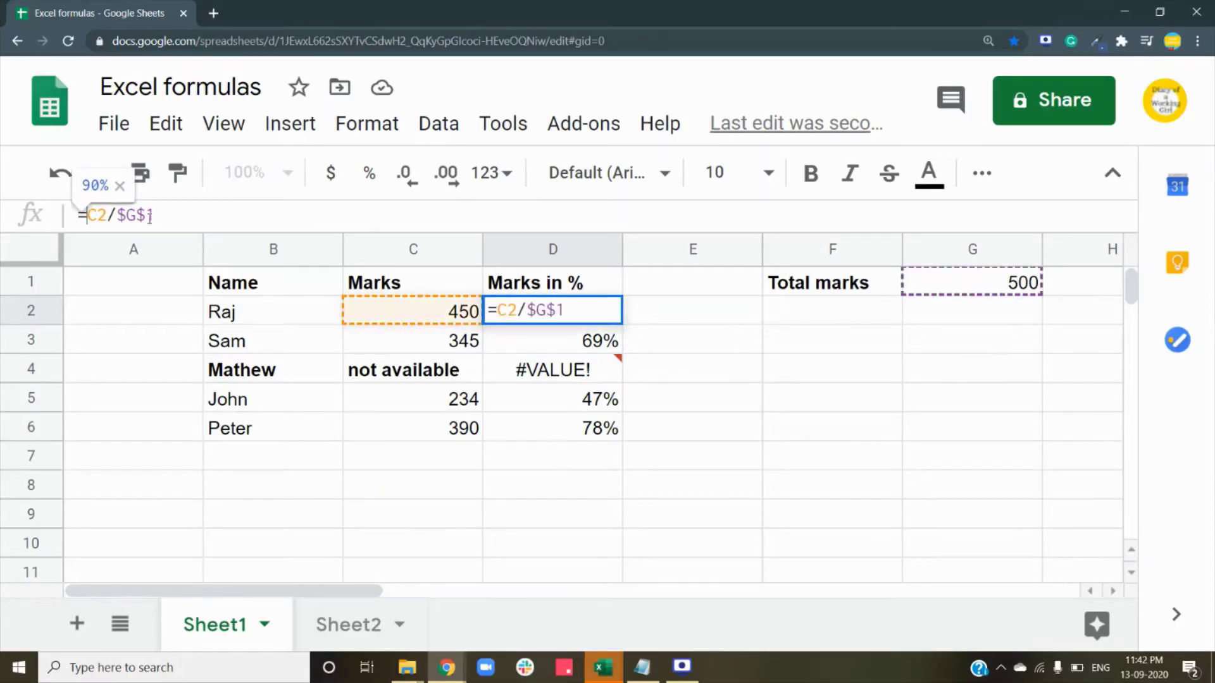
type("ifer")
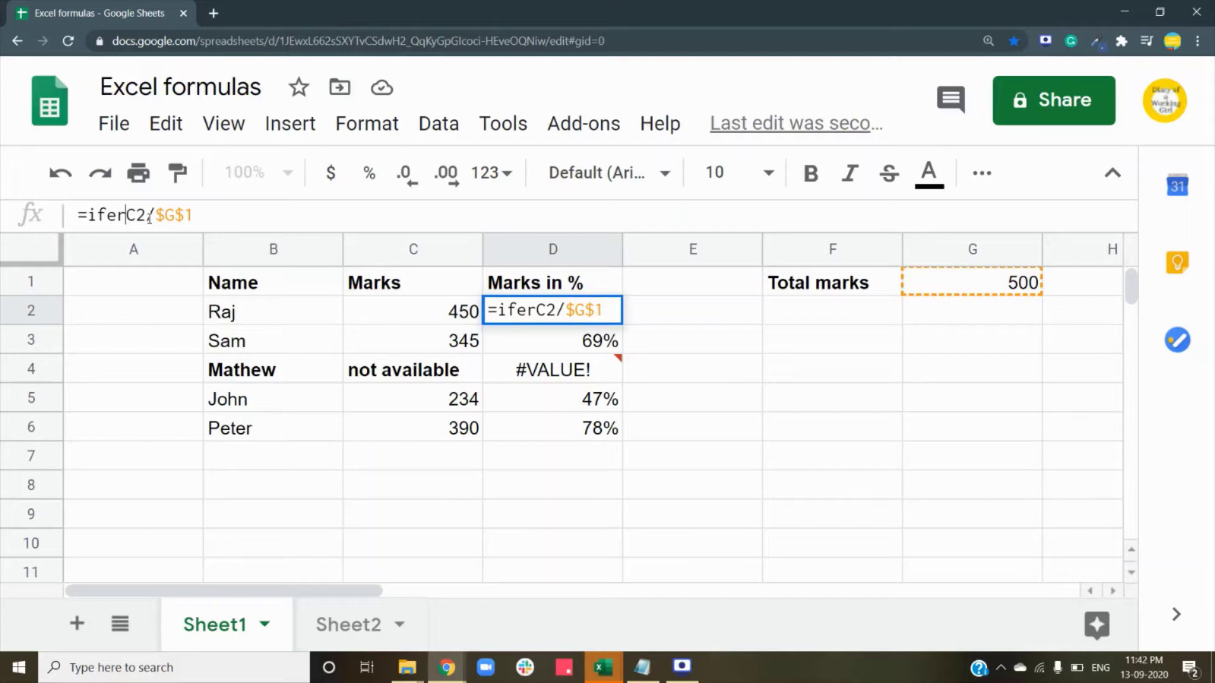
type("r")
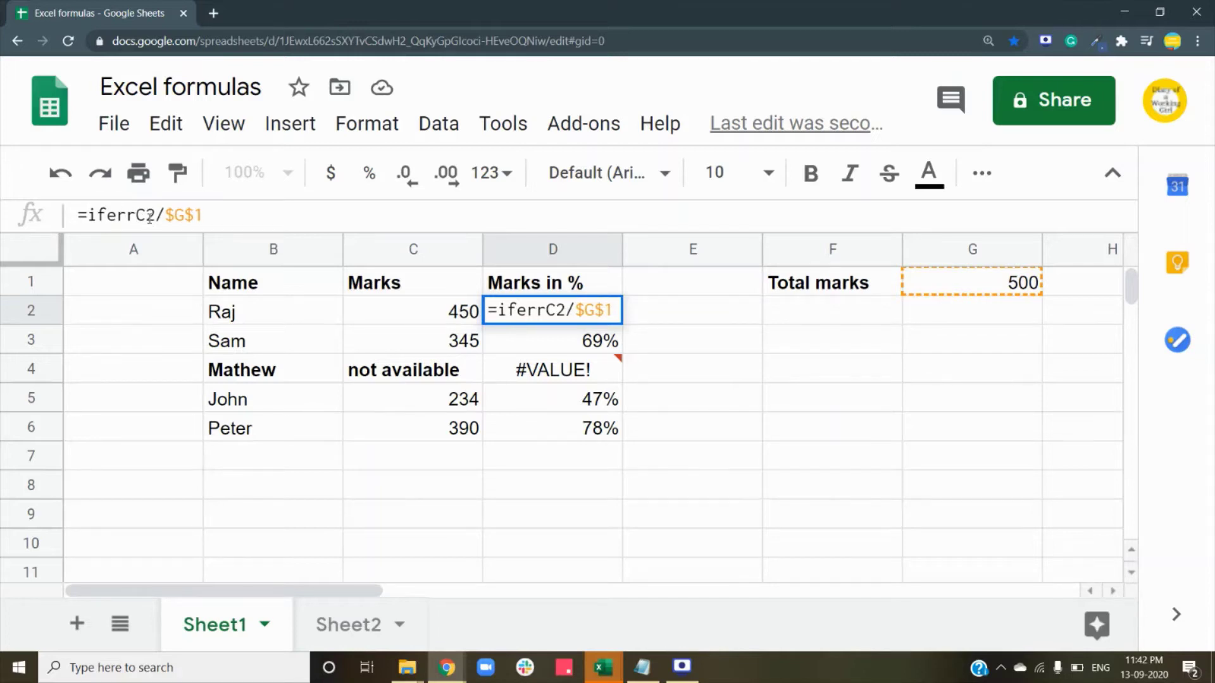
type("or")
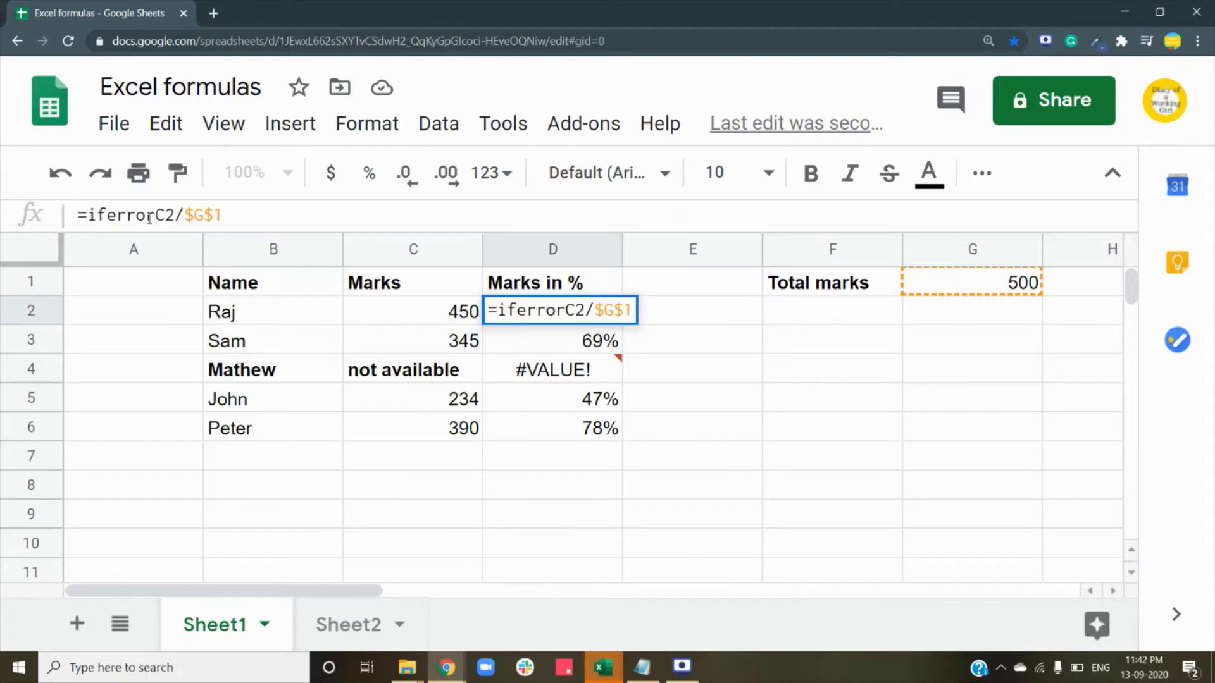
type("(")
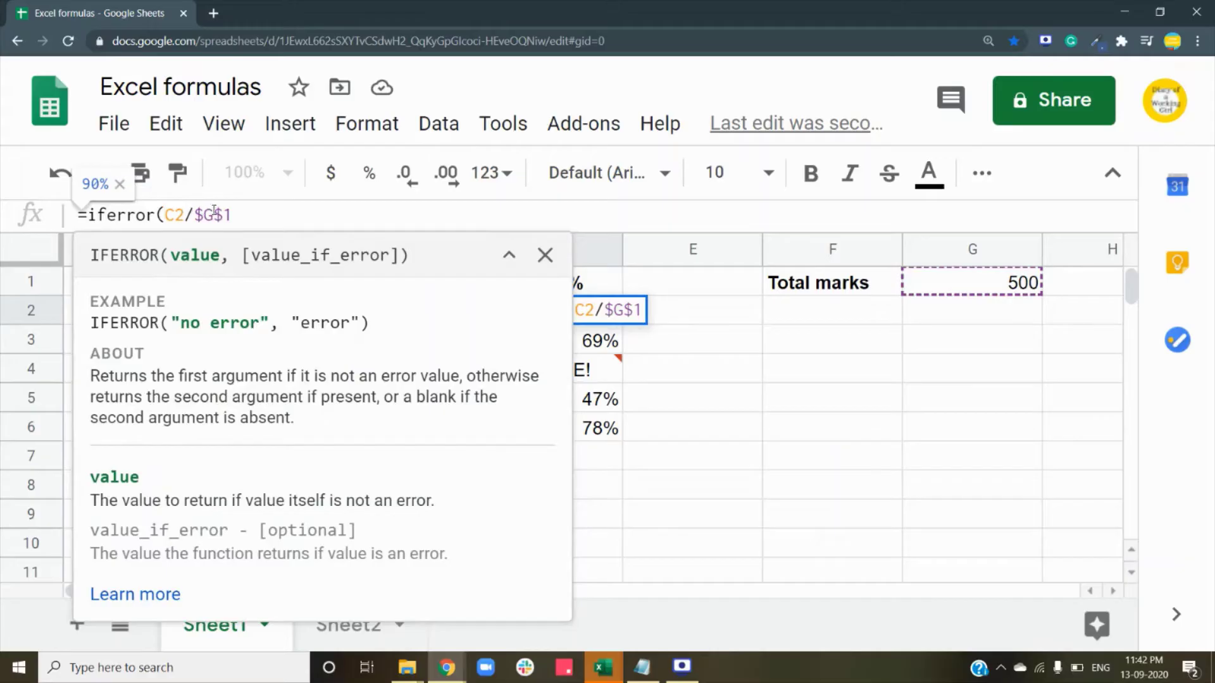
left_click(236, 215)
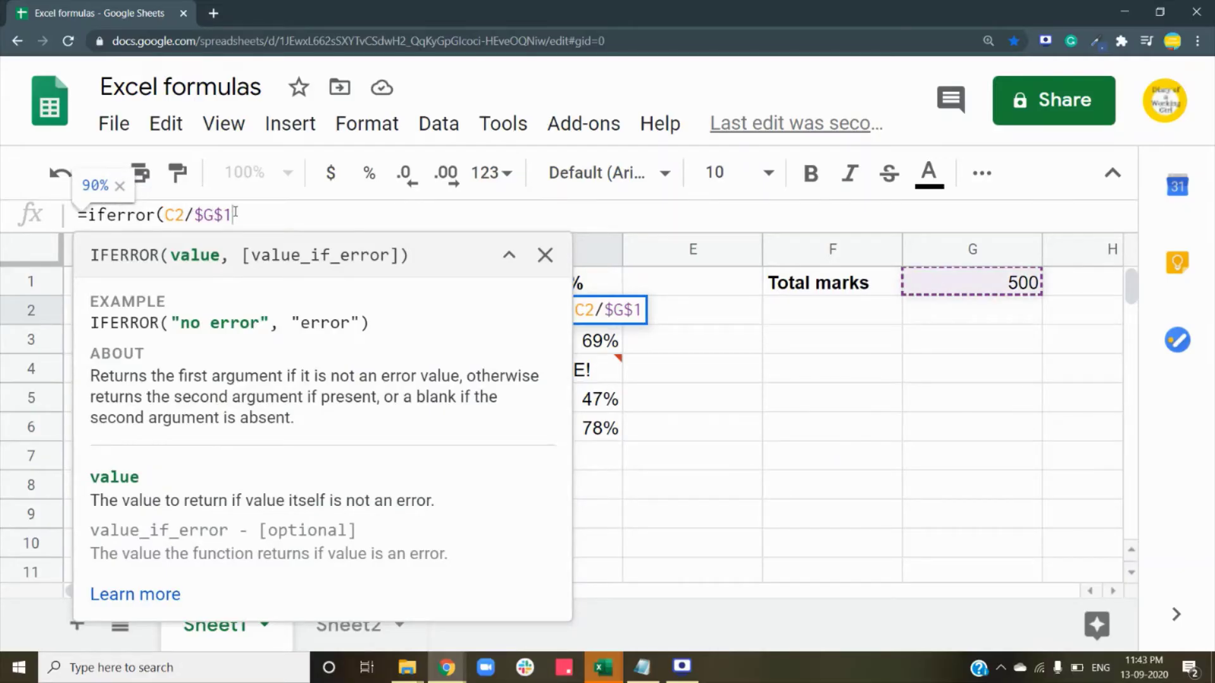
type(",\"")
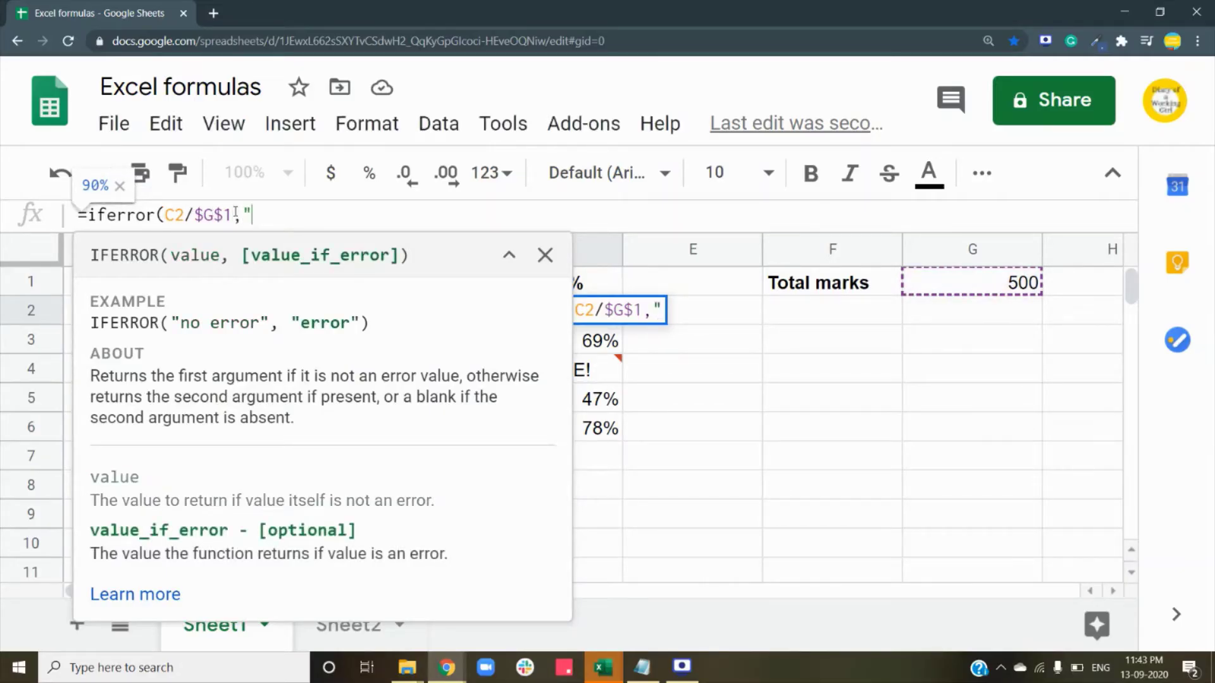
type("\")")
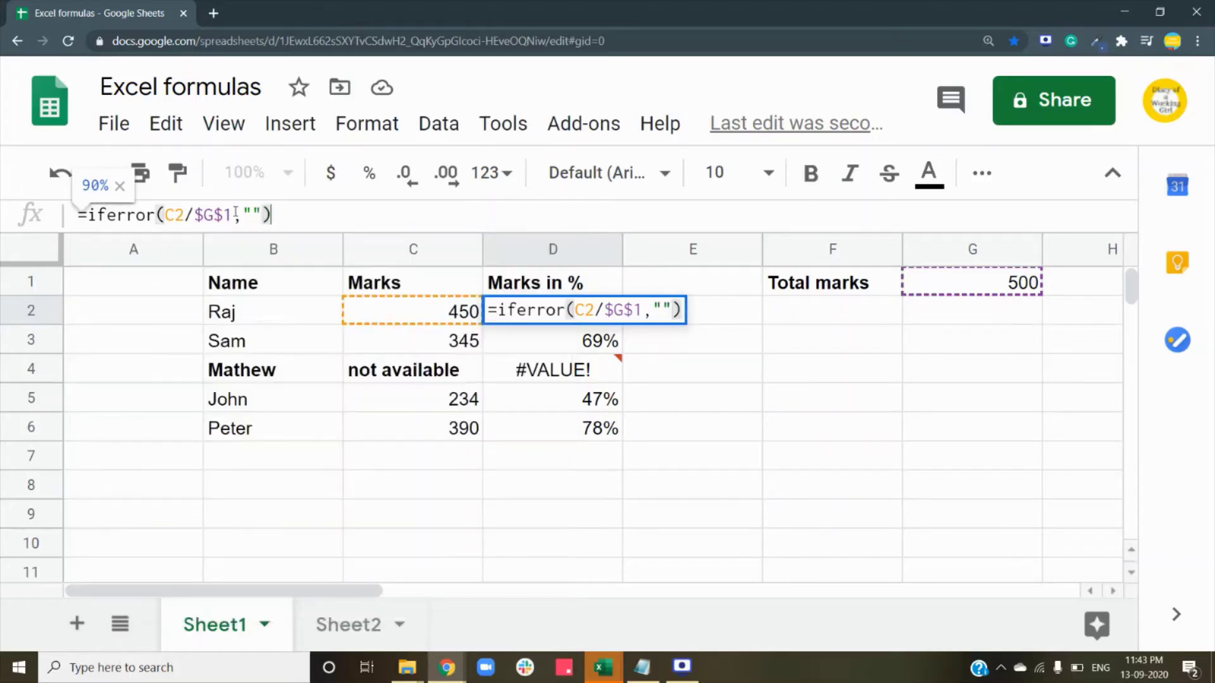
Commit the IFERROR formula in D2 and fill it down D2:D6.
key("Return")
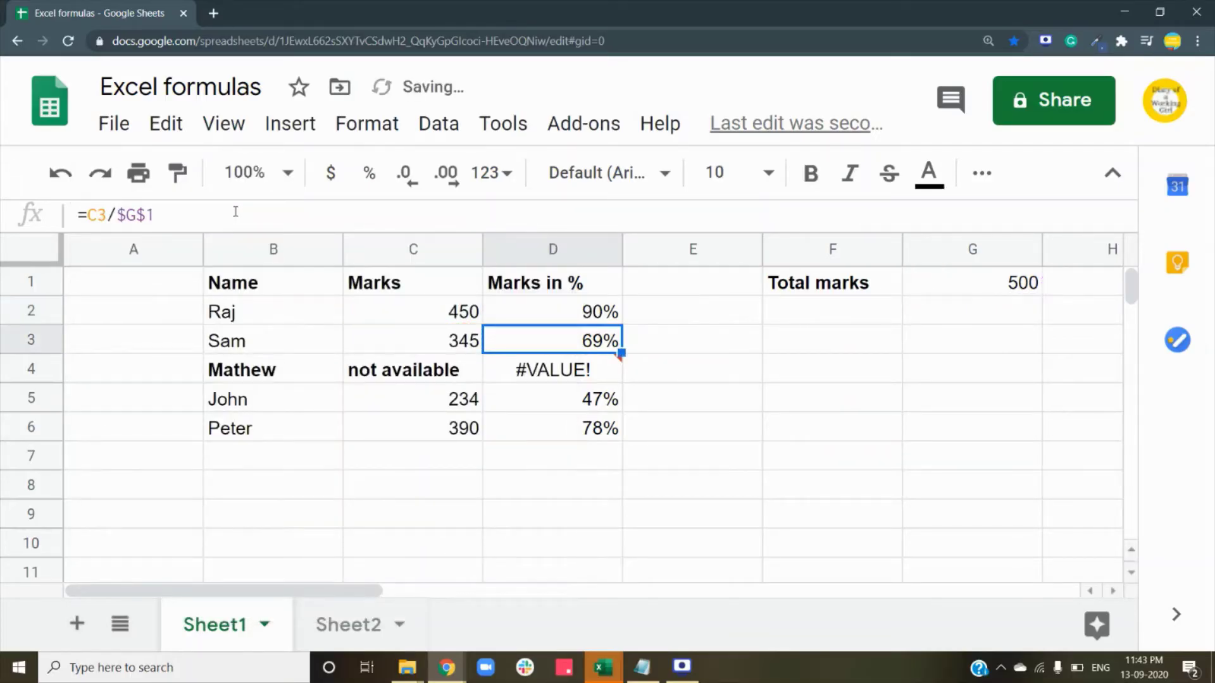
key("Up")
key("shift+Down")
key("shift+Down")
key("shift+Down")
key("shift+Down")
key("shift+Down")
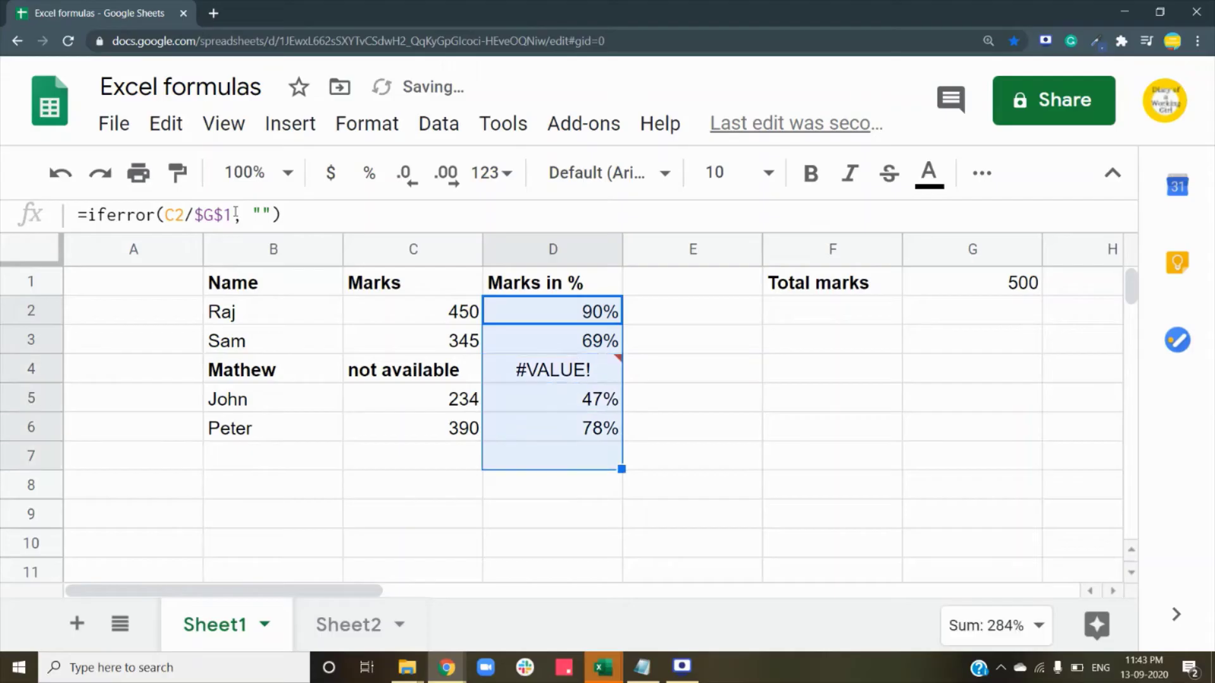
key("shift+Up")
key("ctrl+d")
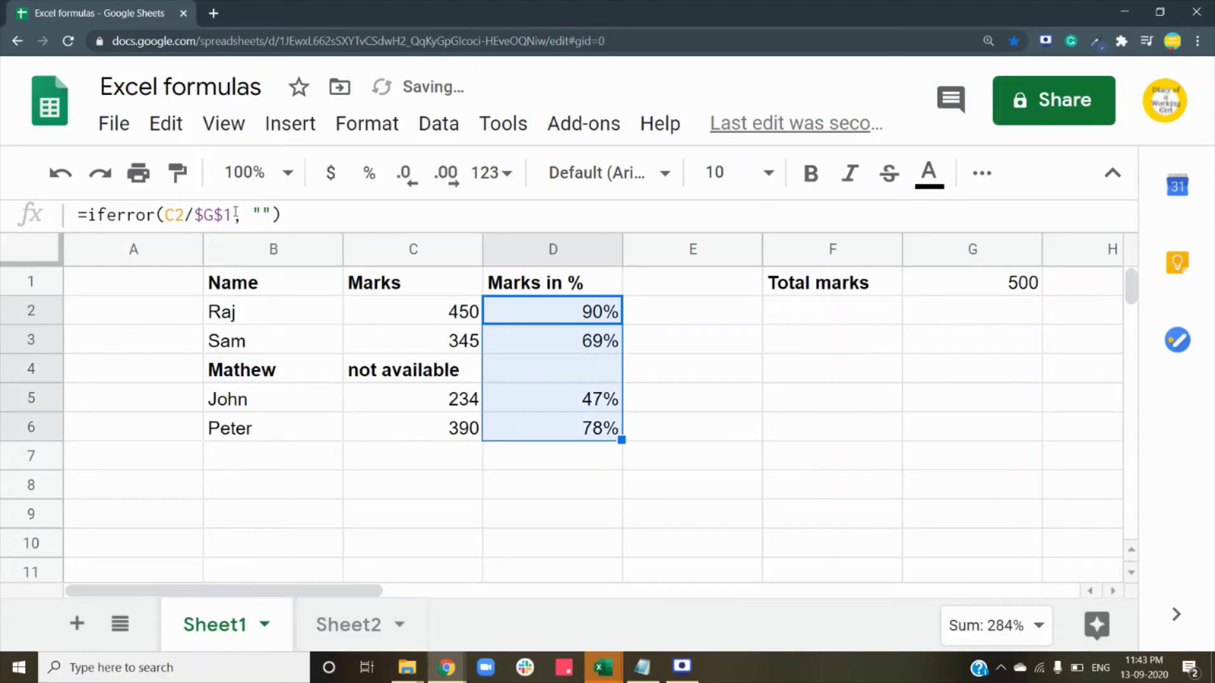
Confirm Mathew's cell D4 now holds the IFERROR formula, then return to D2.
left_click(997, 397)
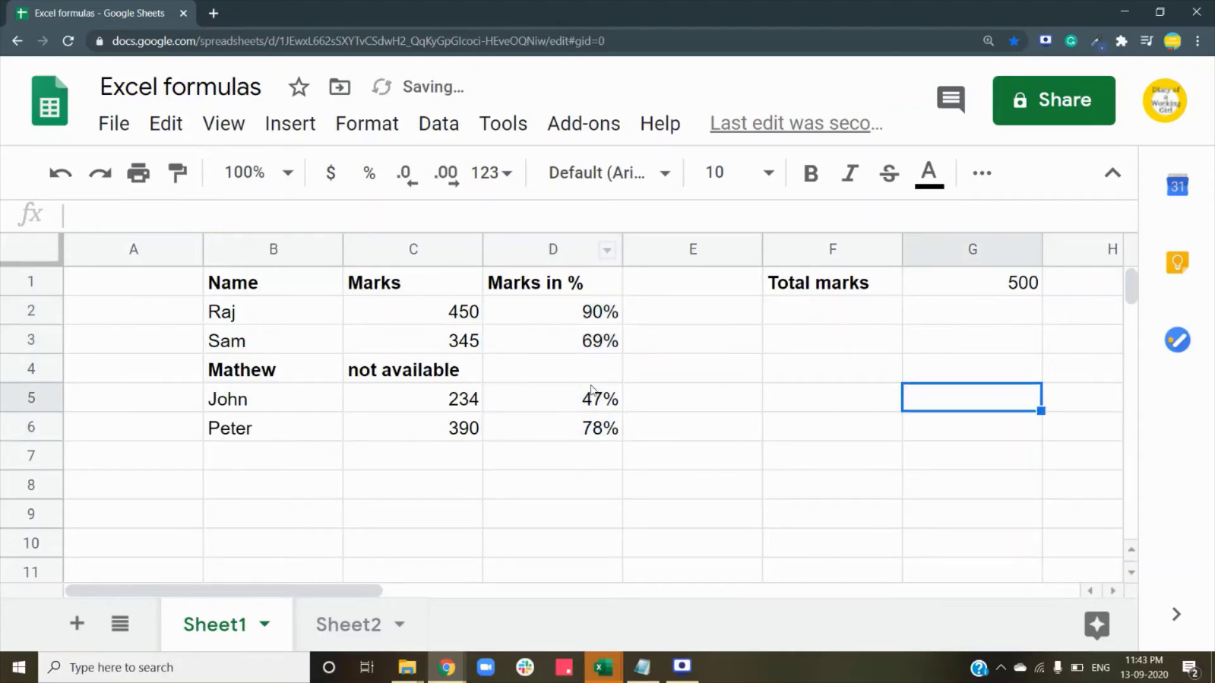
left_click(559, 372)
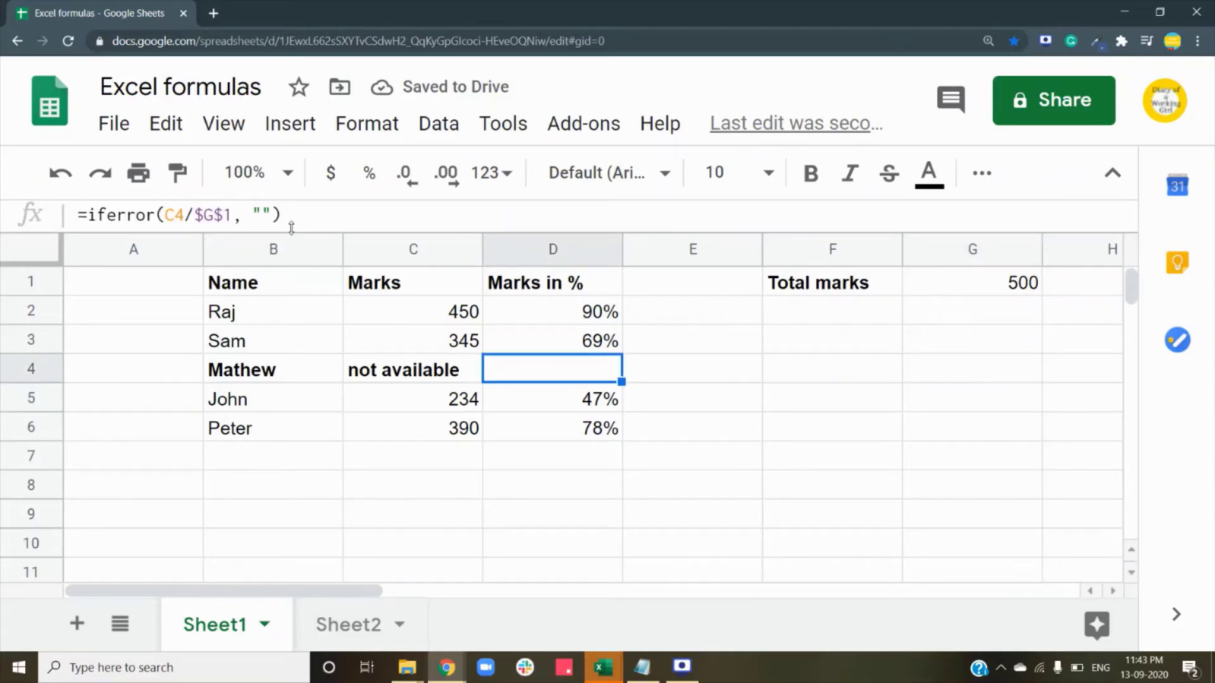
left_click(565, 315)
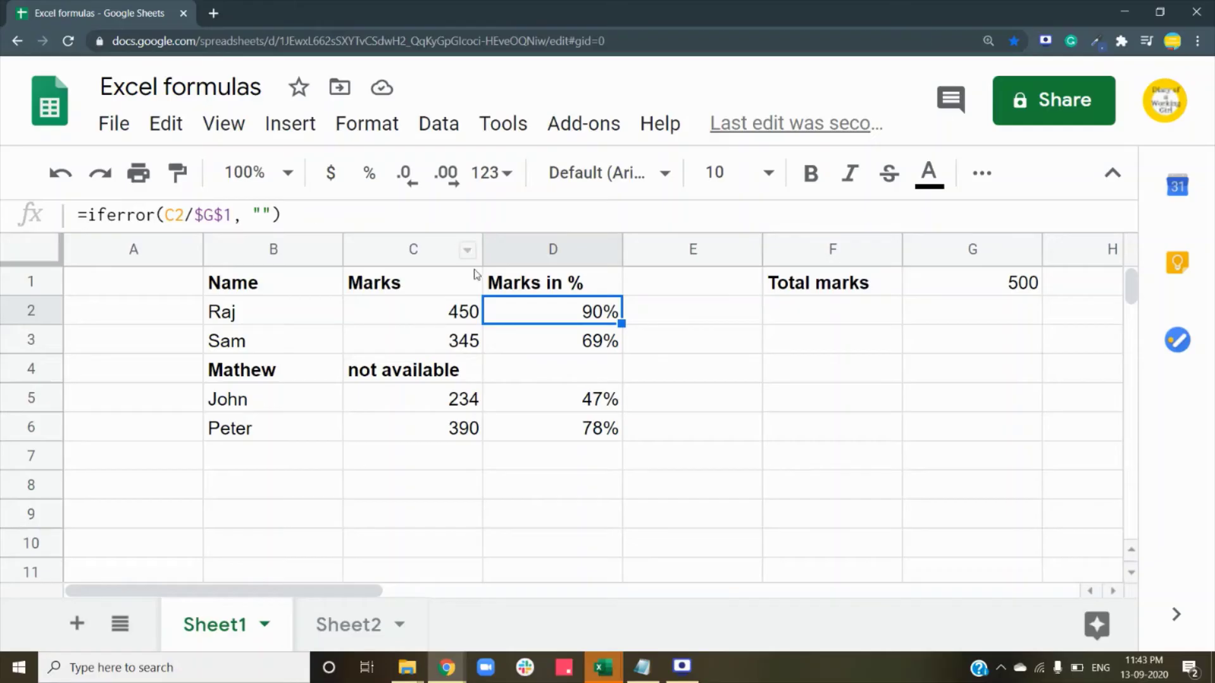
Change D2's IFERROR fallback from blank to "Marks not available".
left_click(261, 215)
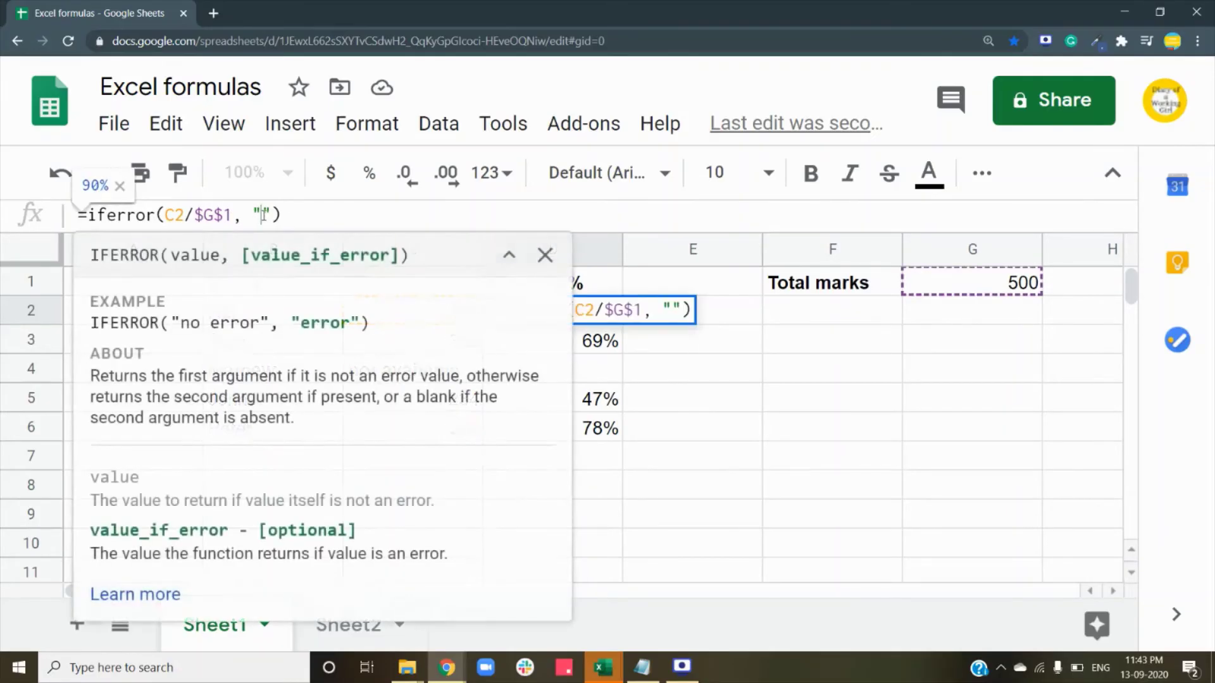
type("Marks ")
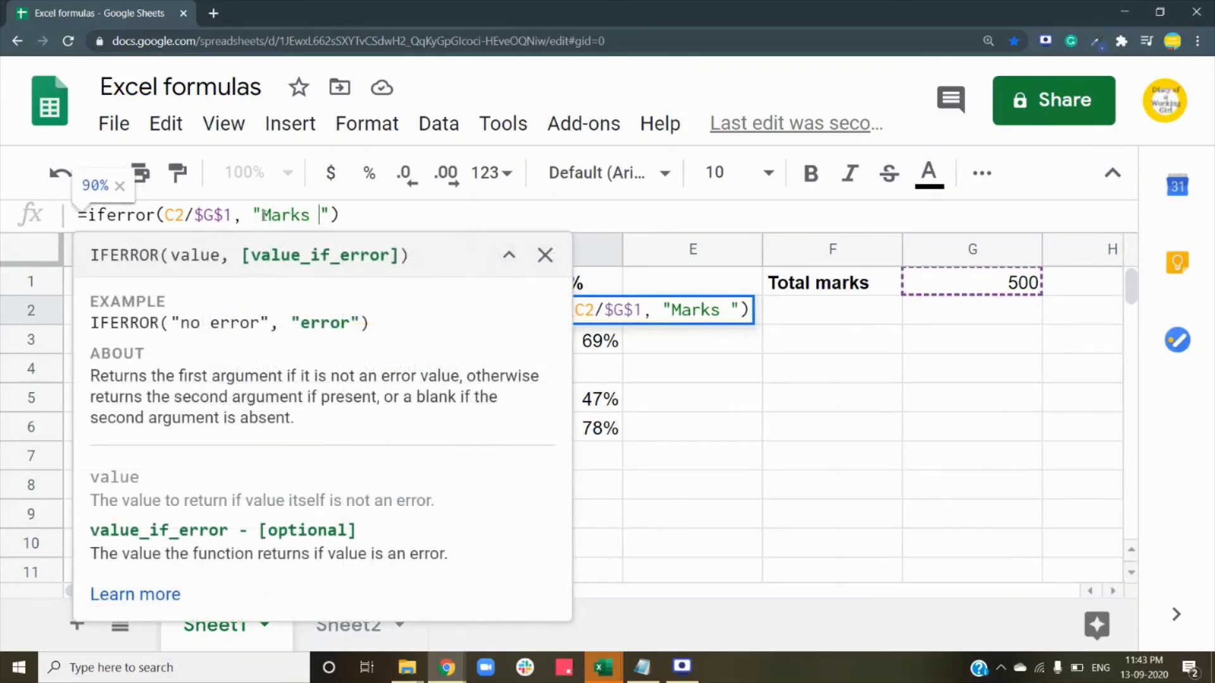
type("nor")
key("BackSpace")
type("t")
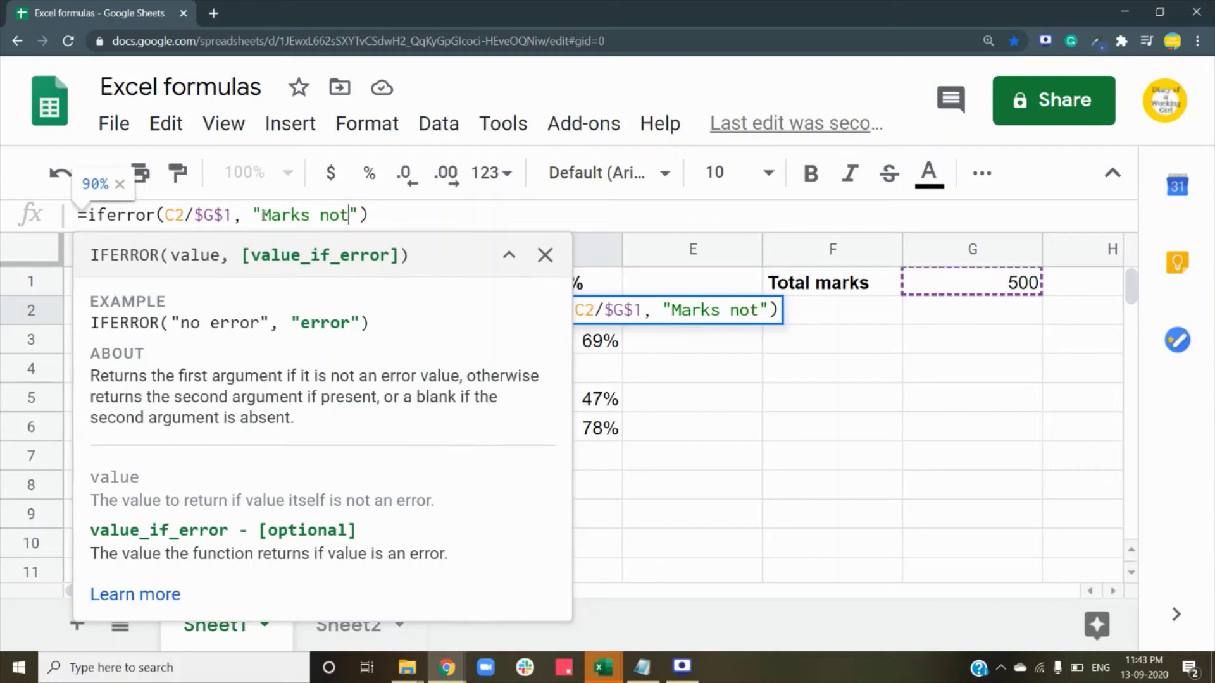
type(" avala")
key("BackSpace")
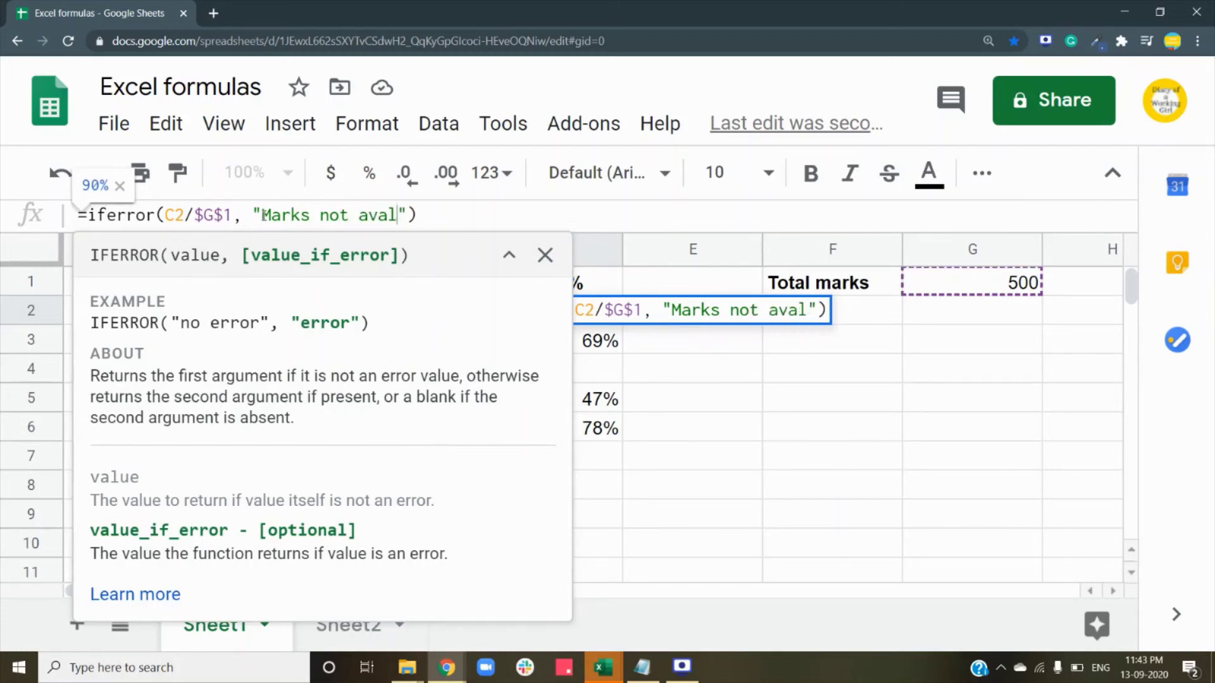
key("BackSpace")
type("ilable")
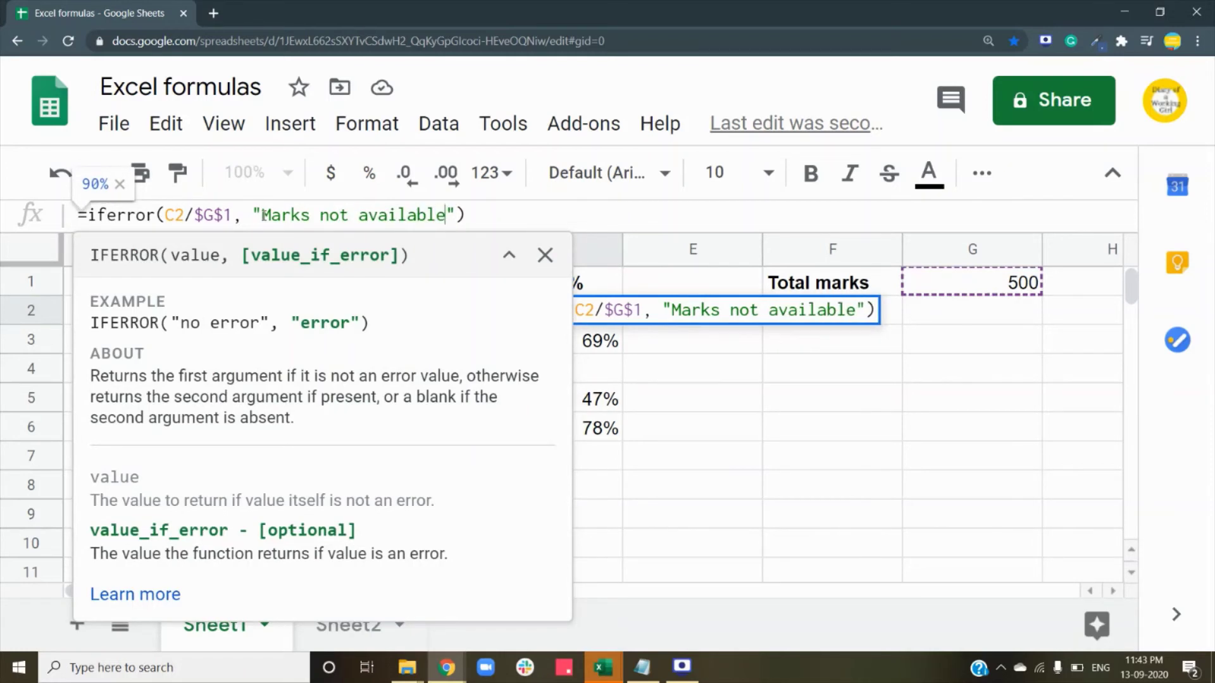
key("Return")
key("Up")
Refill D2:D6 with the updated formula and check D4's "Marks not available" fallback.
key("shift+Down")
key("shift+Down")
key("shift+Down")
key("shift+Down")
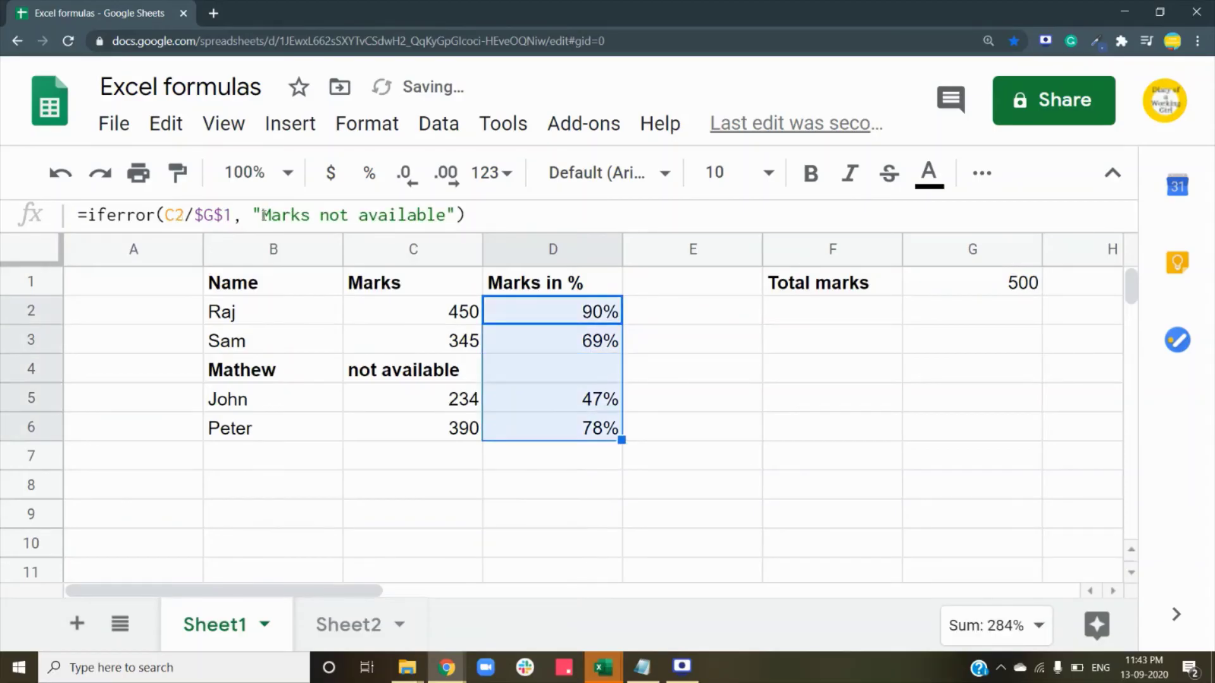
key("ctrl+d")
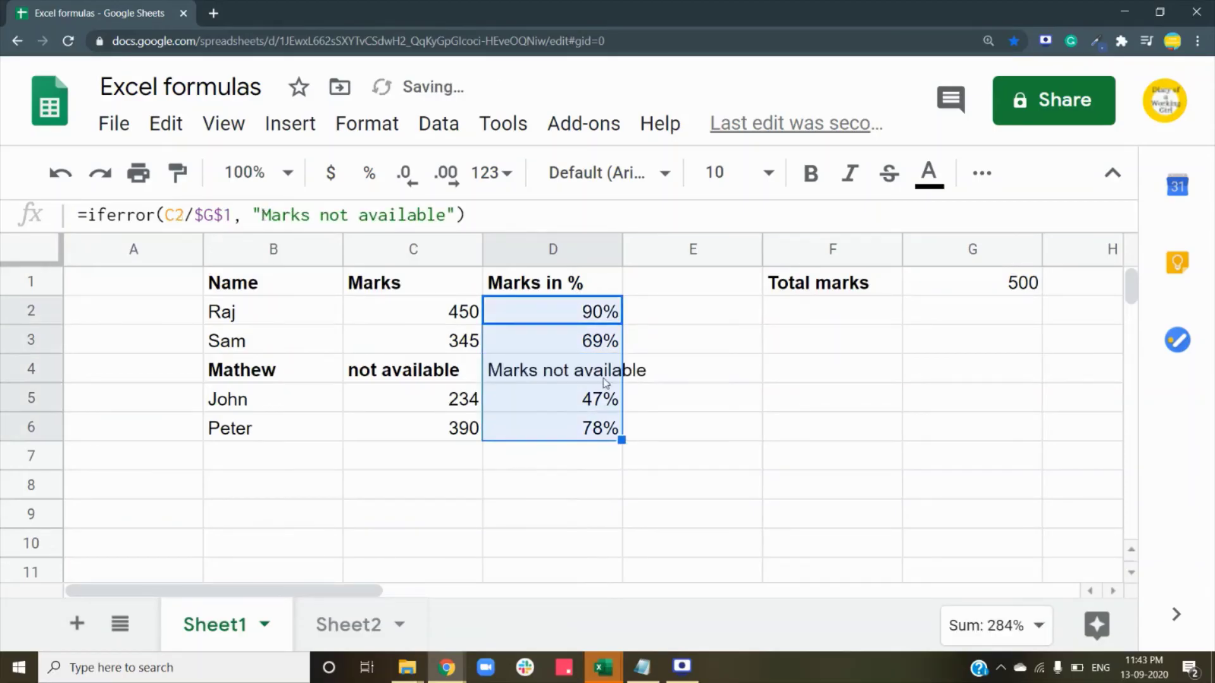
left_click(605, 380)
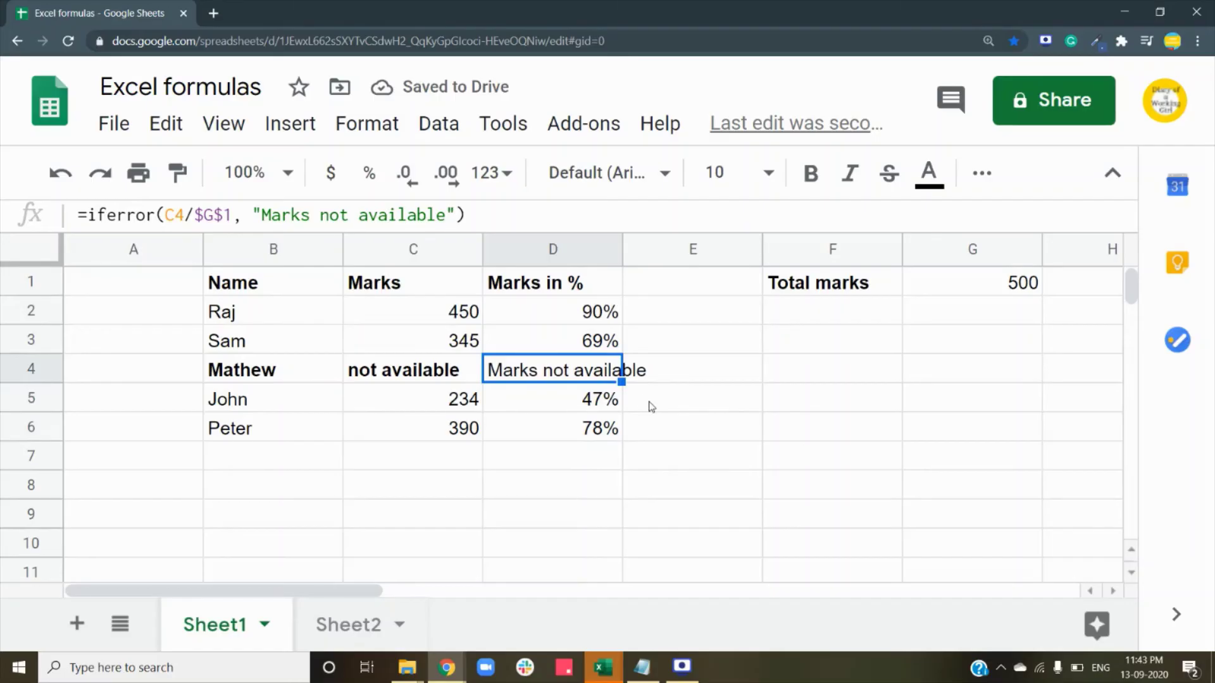
left_click(261, 215)
left_click_drag(262, 215, 445, 215)
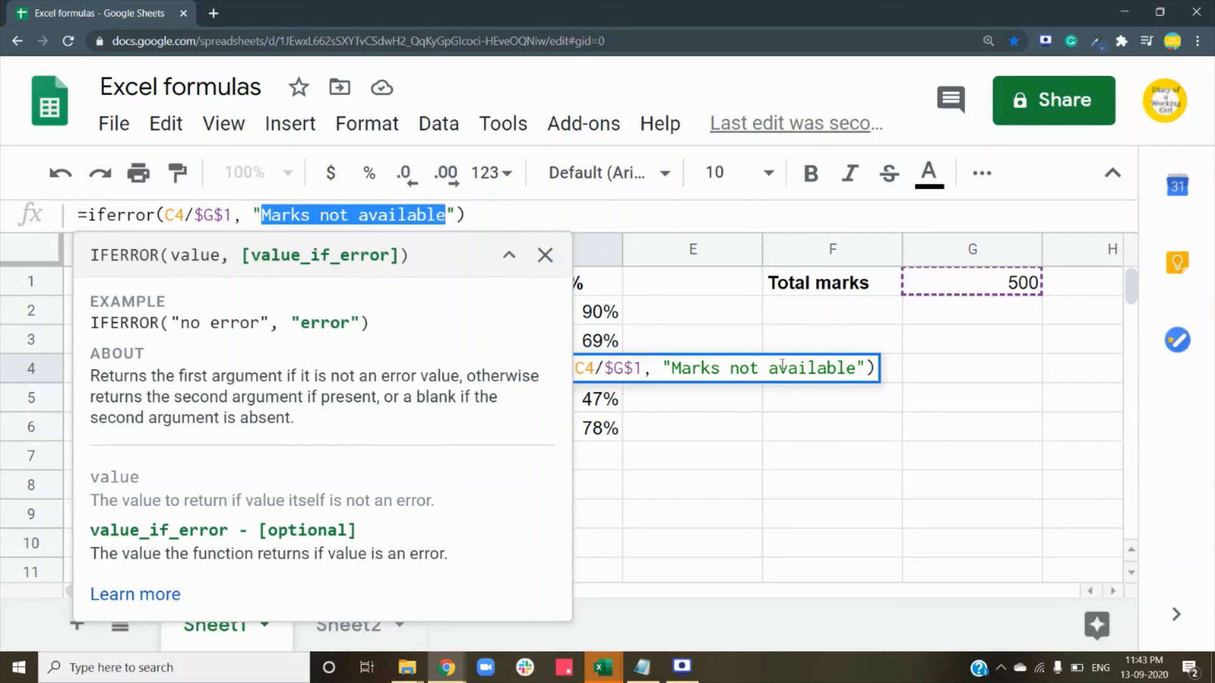
left_click(847, 410)
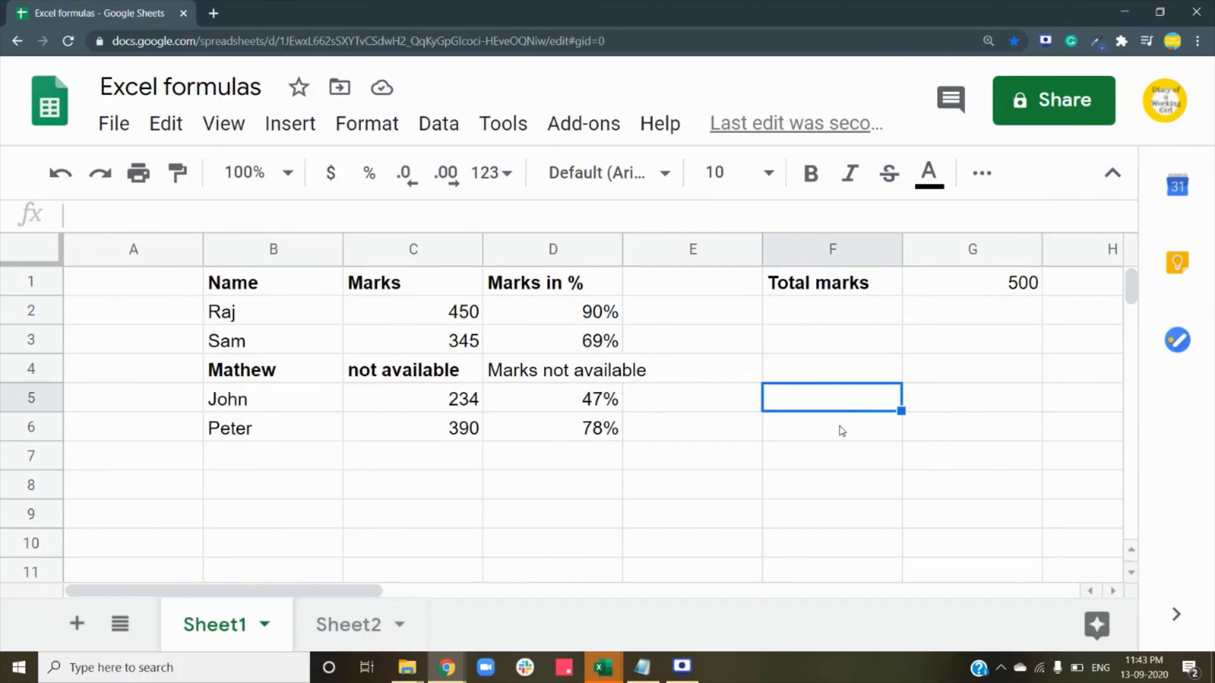